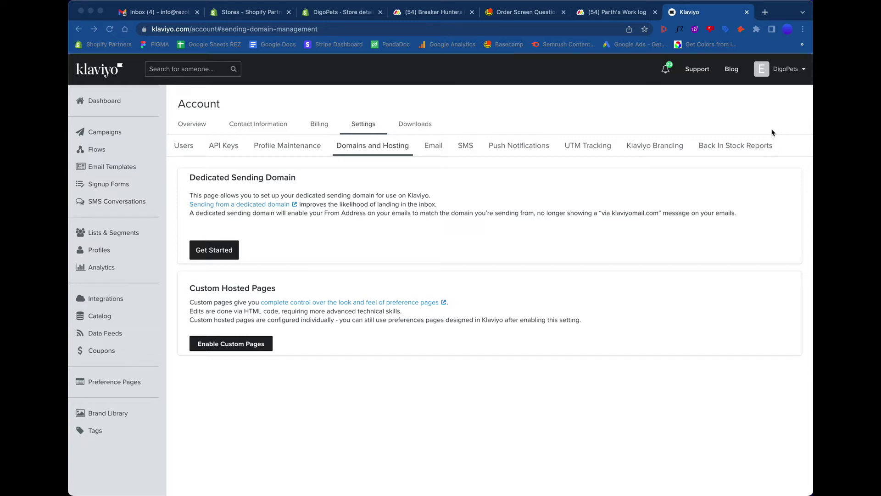
click(786, 74)
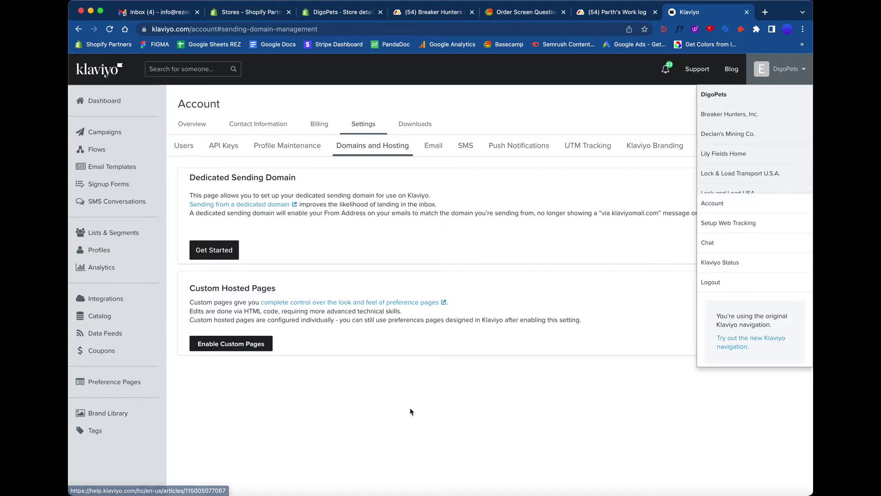
click(399, 404)
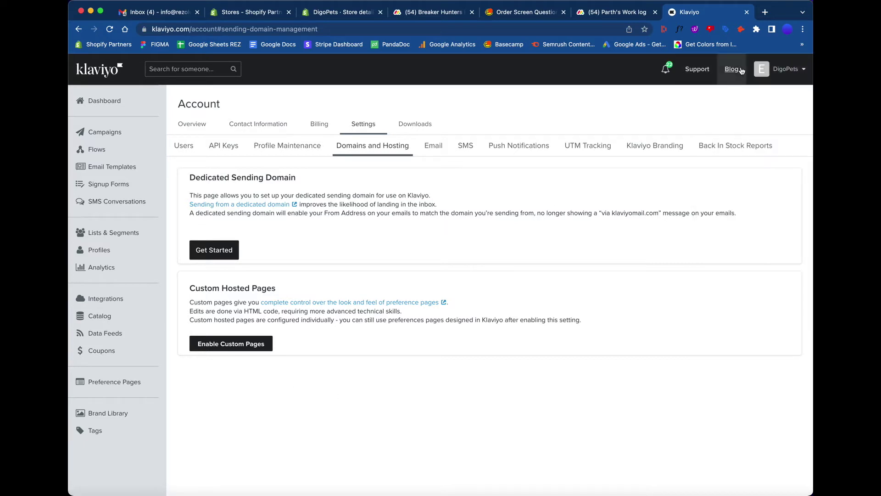
click(779, 69)
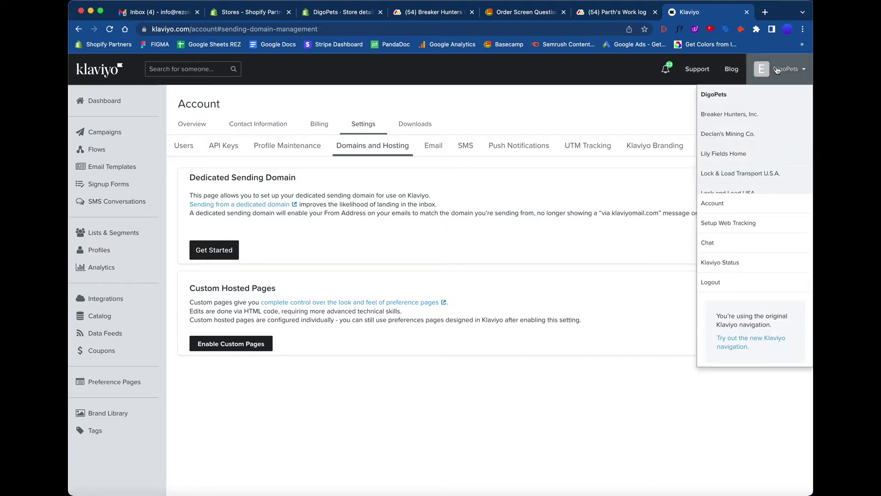
click(546, 394)
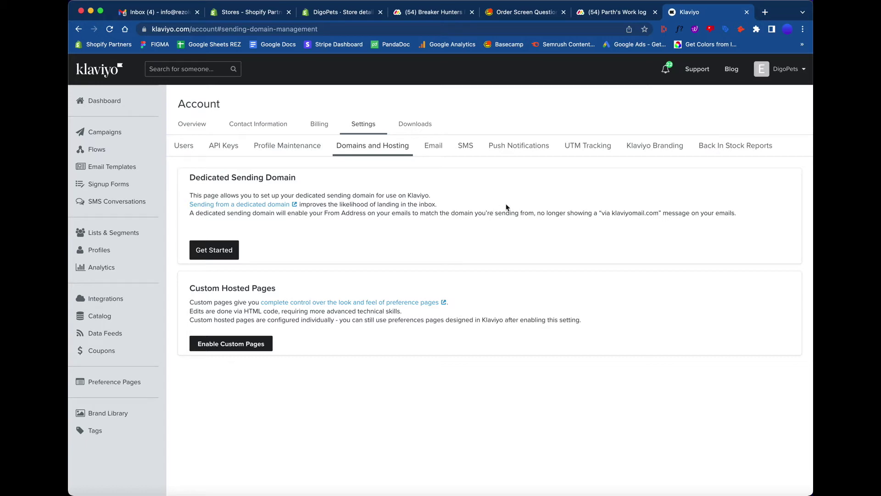
Step: Start a dedicated sending domain setup with root domain digopets.com and sending subdomain send
click(215, 252)
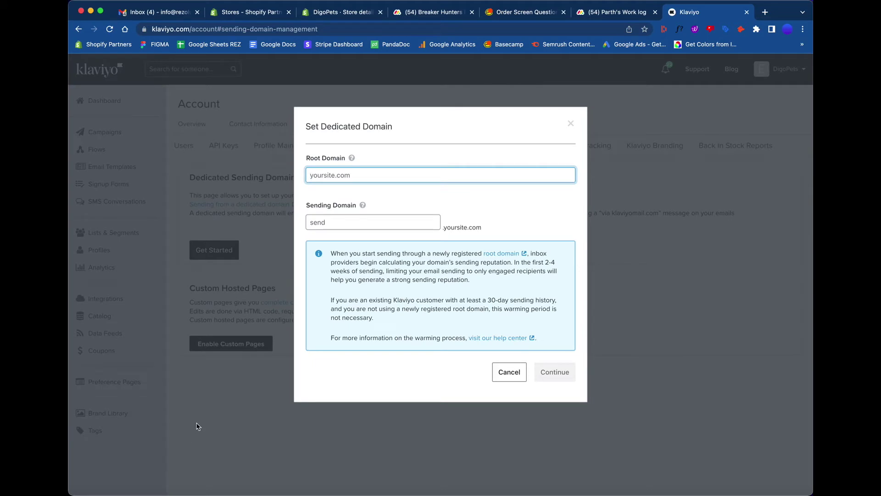
text(digopets.com)
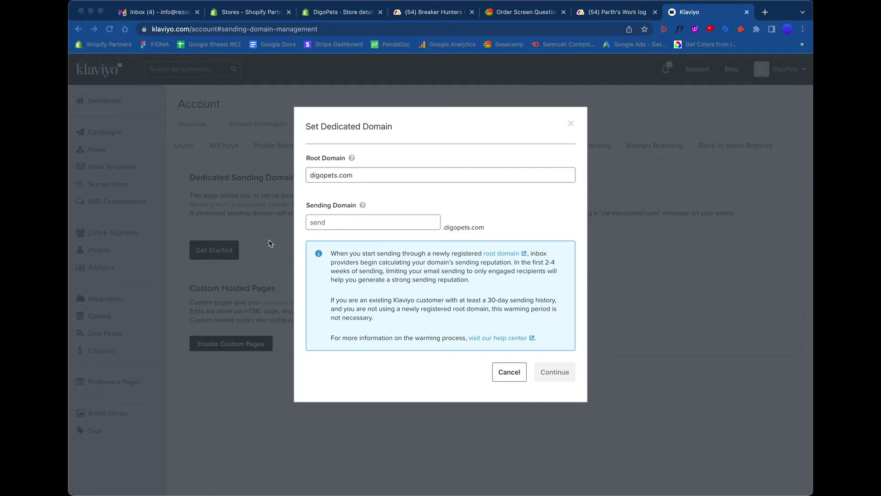
click(331, 223)
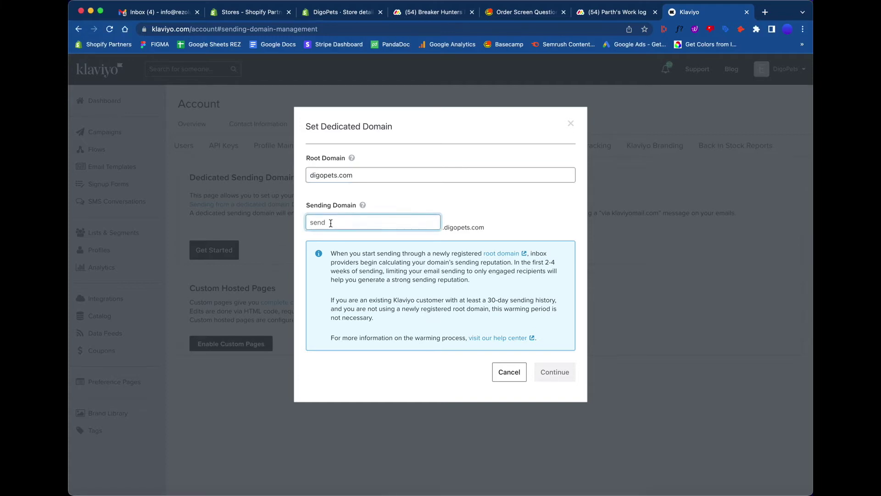
text(send)
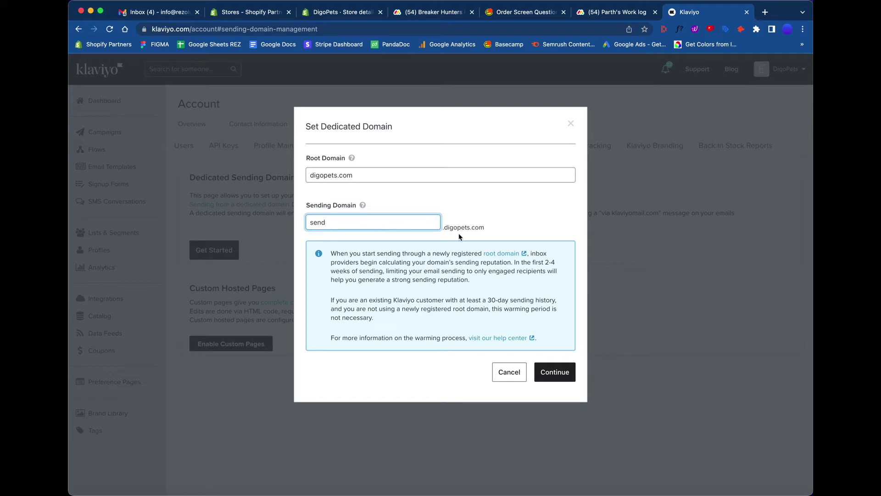
mouse_move(363, 207)
Step: Submit send.digopets.com and review the three CNAME and one TXT DNS records required
click(559, 374)
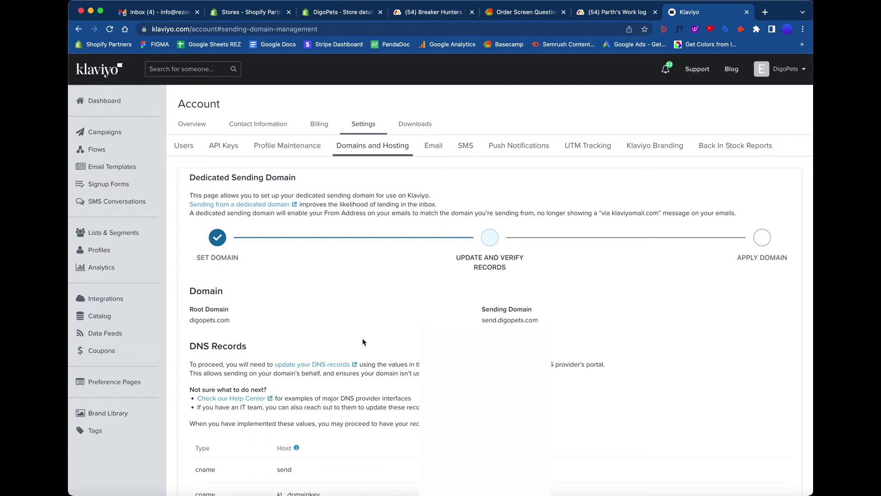
scroll(363, 342, down, 2)
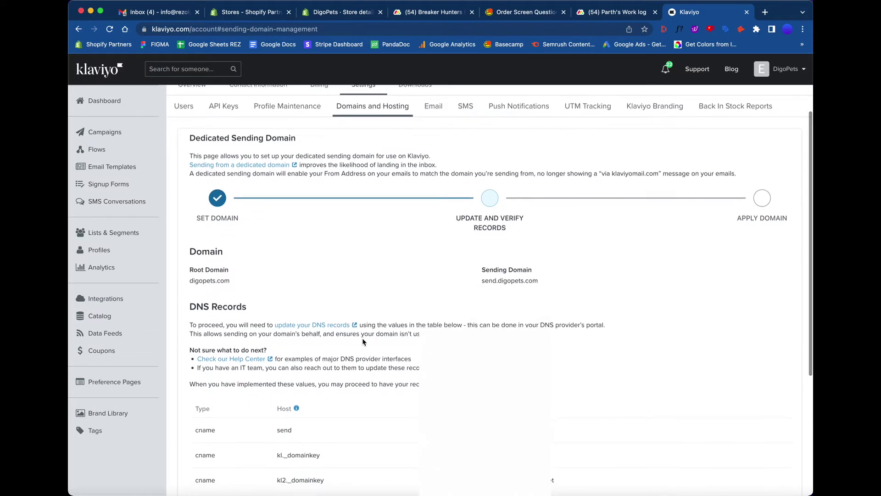
scroll(363, 341, up, 2)
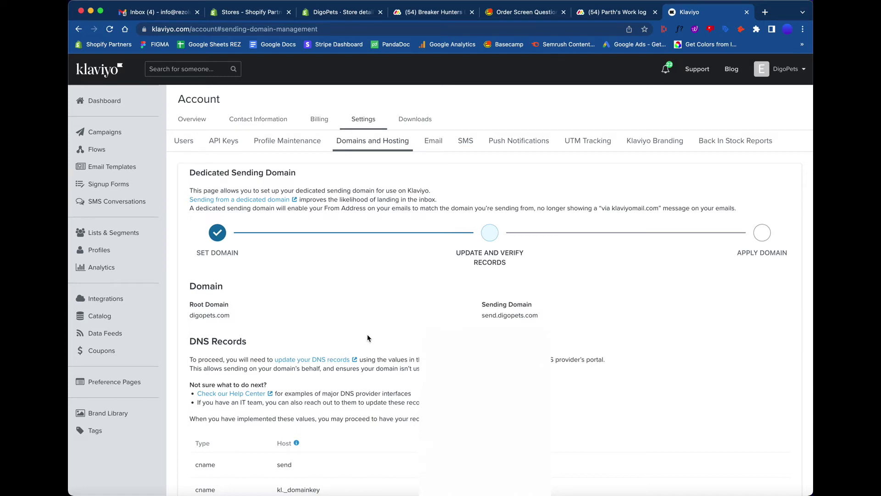
scroll(367, 338, down, 3)
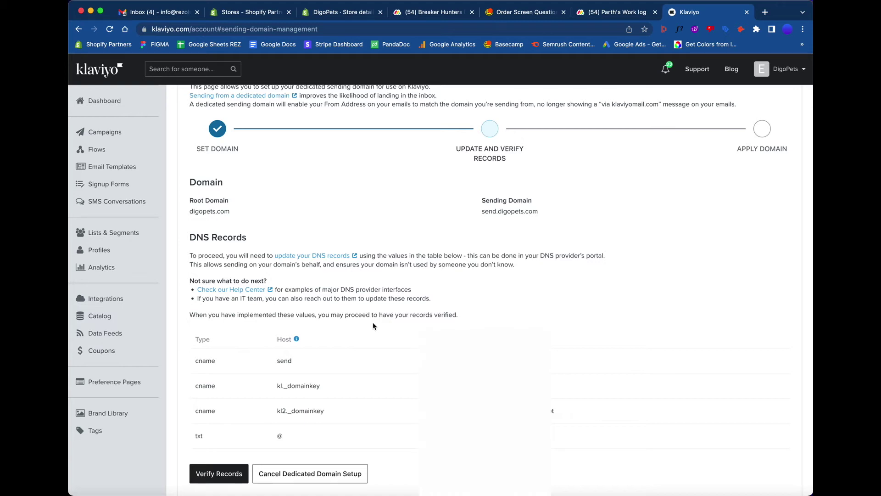
scroll(373, 322, down, 1)
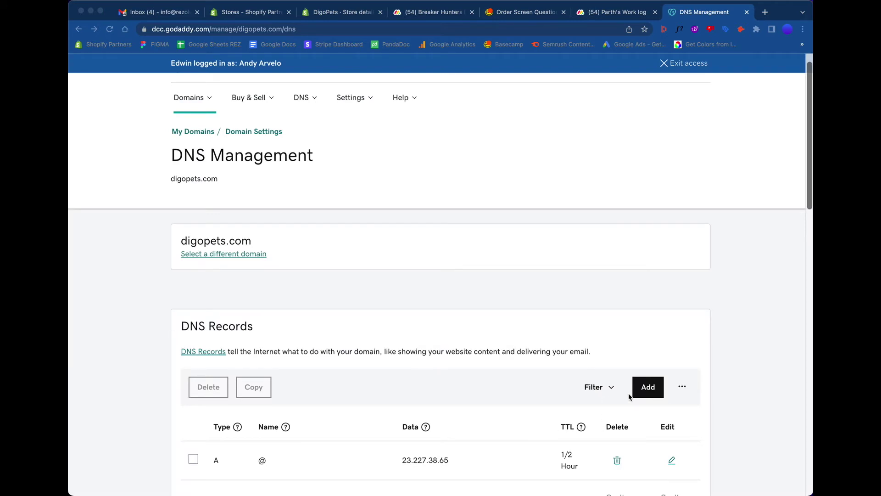
Step: Add a new DNS record for digopets.com in GoDaddy with type CNAME
click(645, 394)
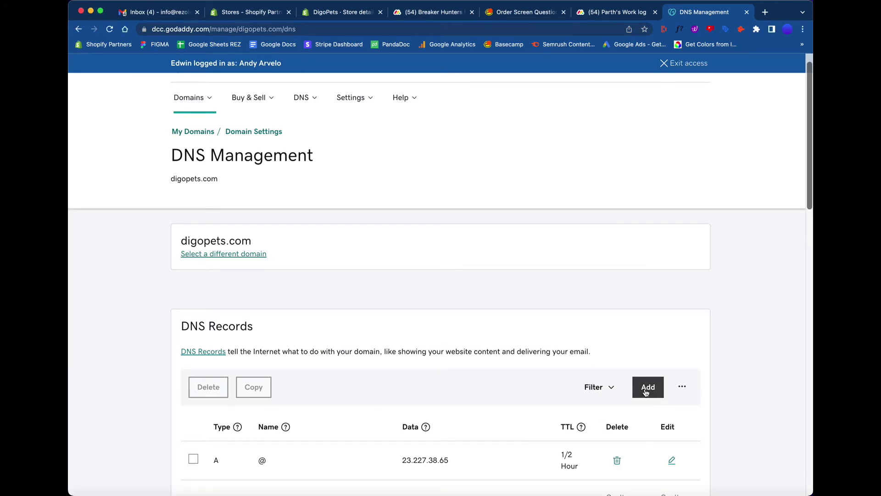
click(645, 394)
scroll(254, 378, down, 1)
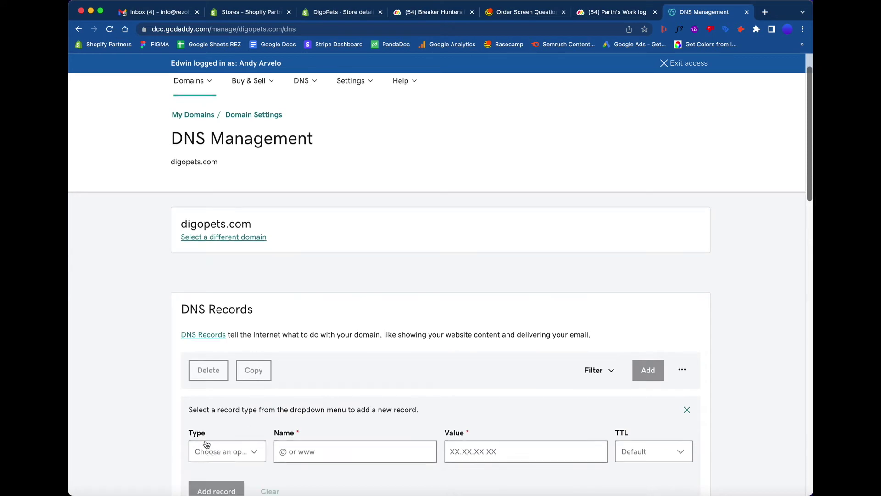
click(255, 453)
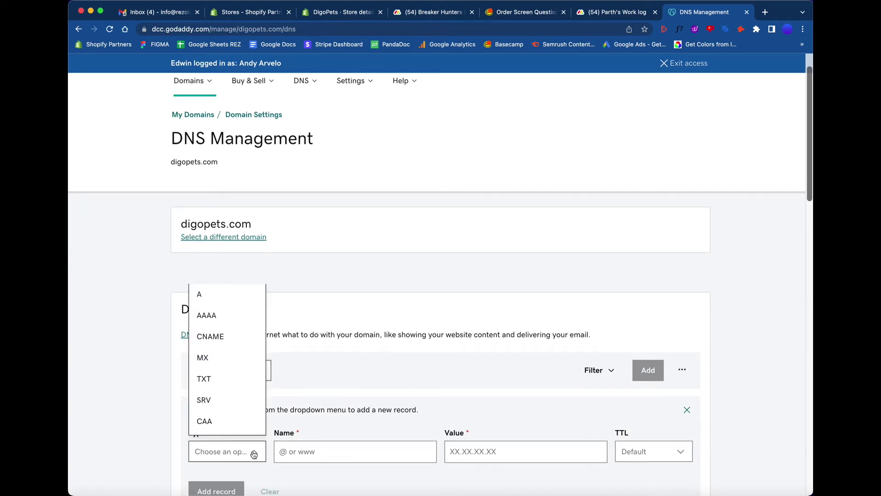
click(222, 340)
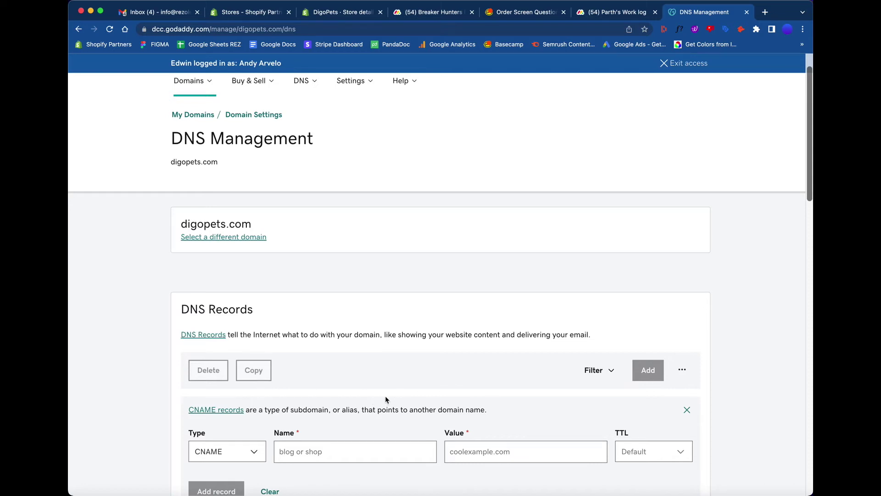
scroll(360, 390, down, 1)
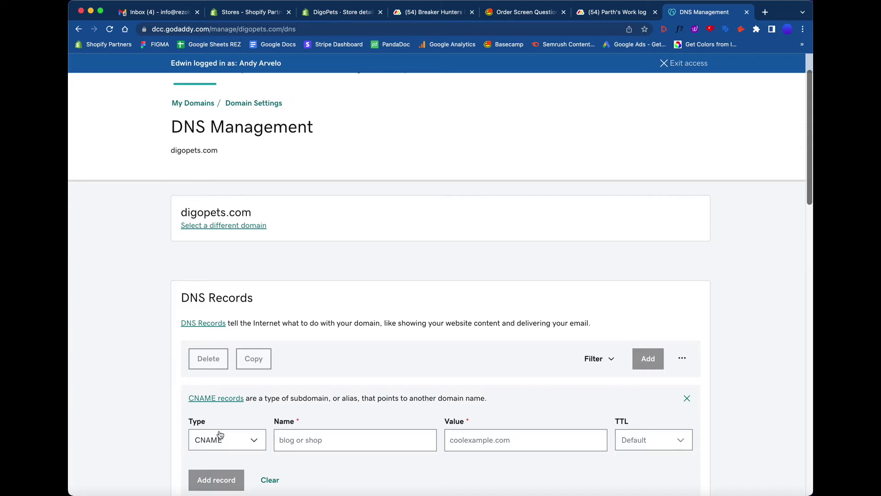
Step: Enter send as the CNAME record's name, dismissing the password manager prompts
click(296, 441)
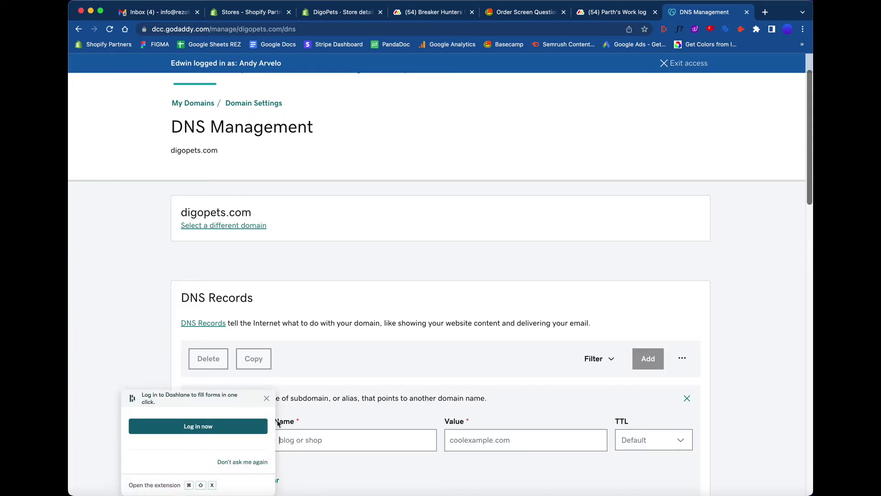
click(267, 398)
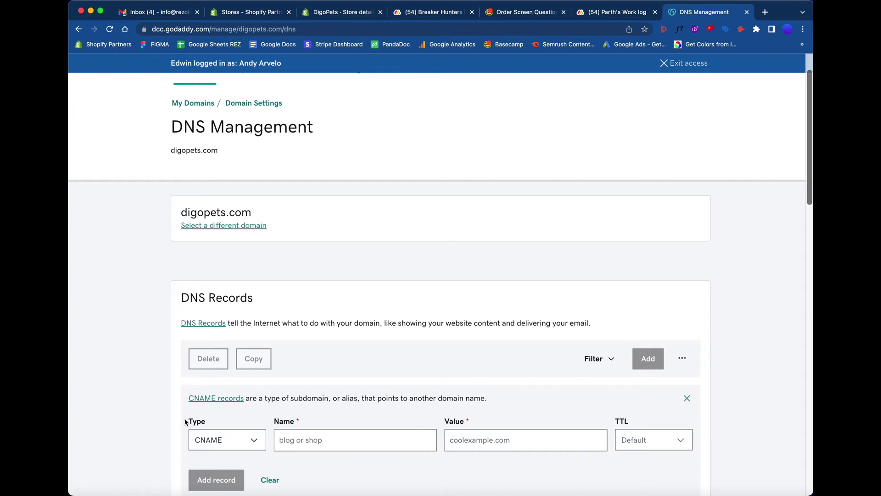
click(279, 440)
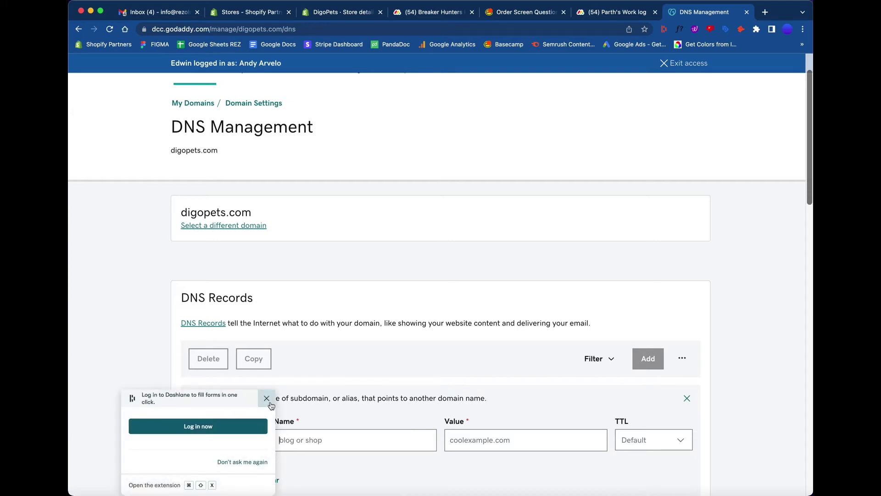
click(267, 399)
click(304, 441)
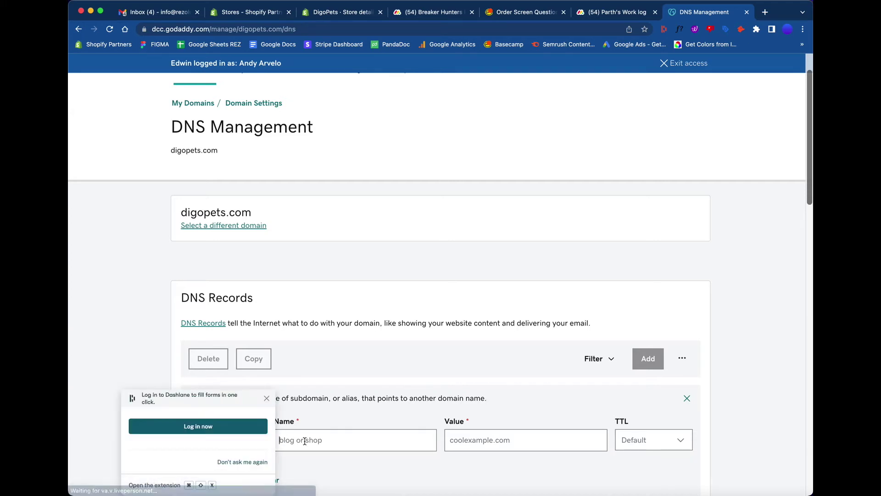
text(send)
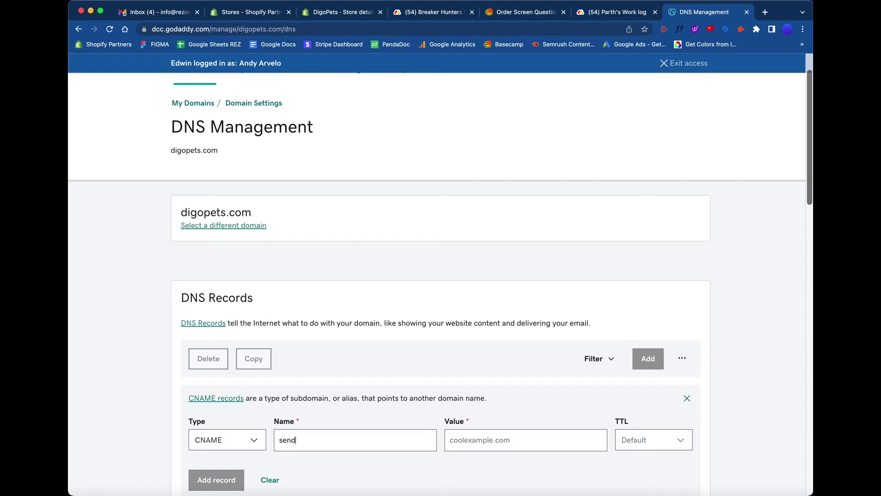
Step: Paste Klaviyo's value, set TTL to 1/2 Hour, and save the send CNAME record
click(488, 444)
key(super+Tab)
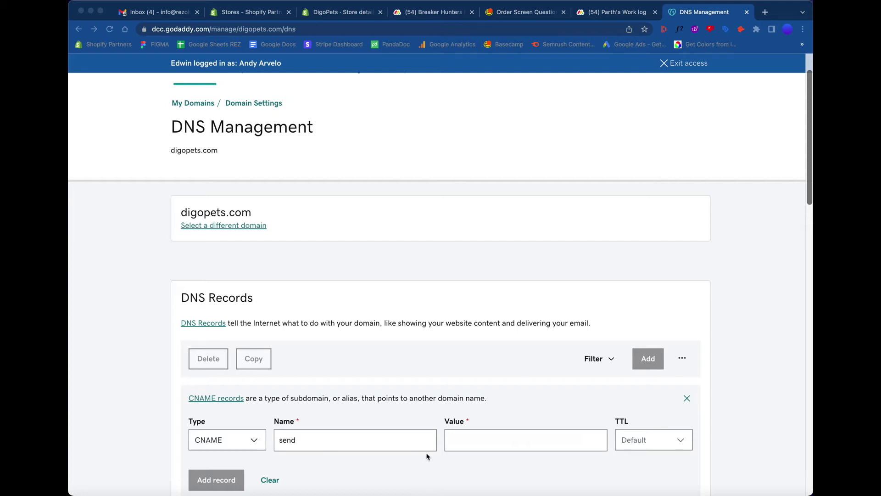
click(461, 448)
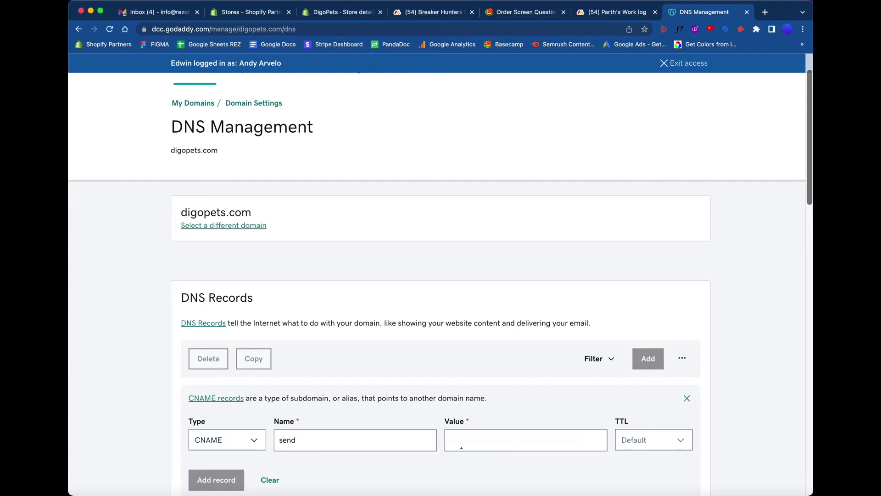
click(648, 448)
click(636, 307)
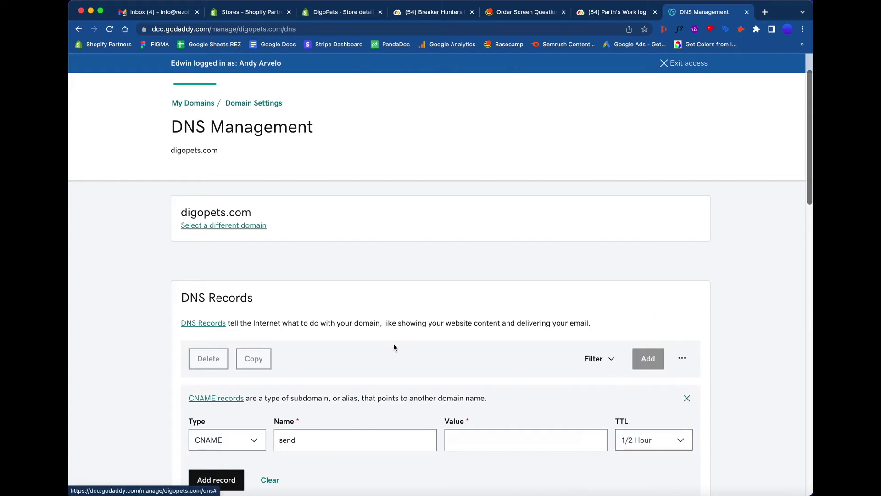
click(214, 474)
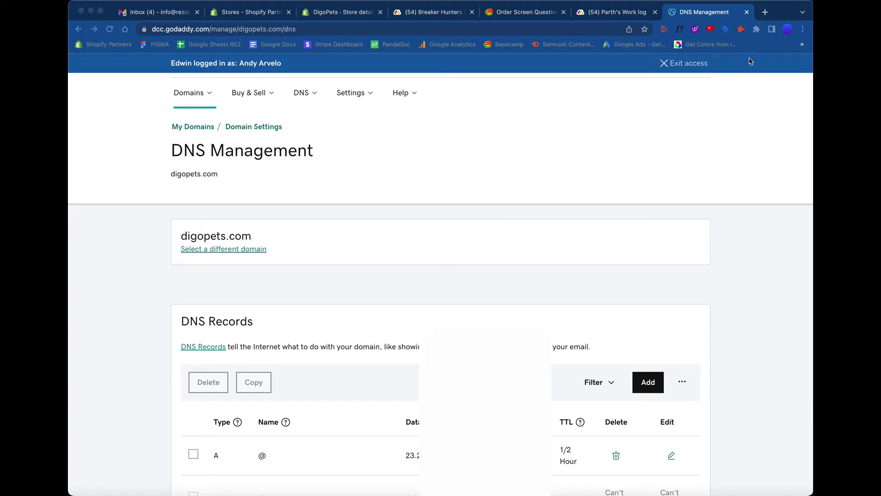
Step: Place the Klaviyo DNS records tab beside the GoDaddy DNS Management tab
drag(688, 19, 661, 23)
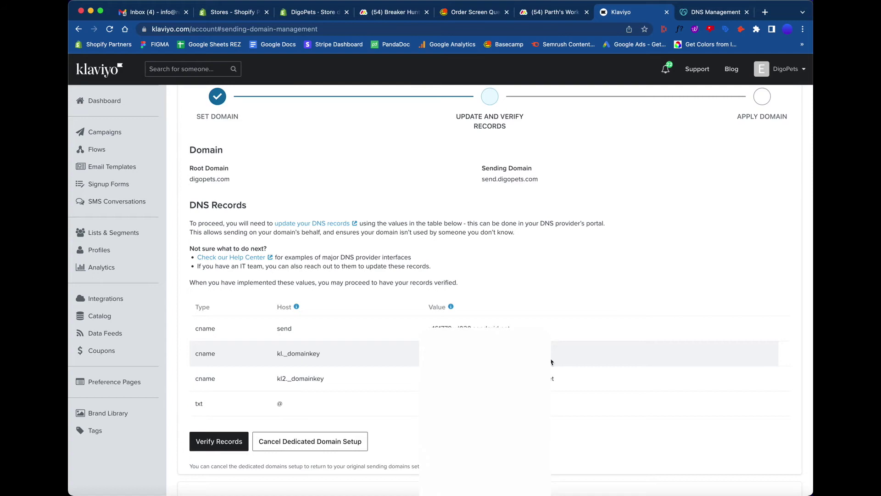
scroll(551, 363, up, 2)
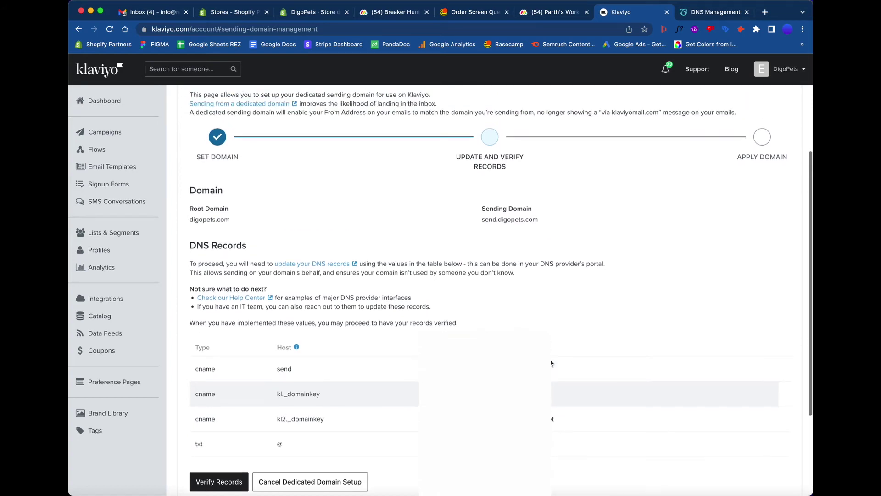
scroll(552, 364, down, 1)
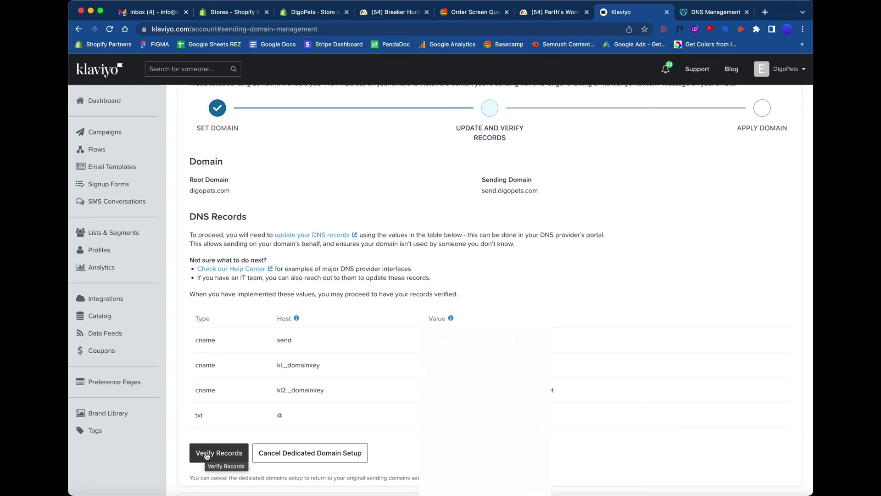
click(206, 455)
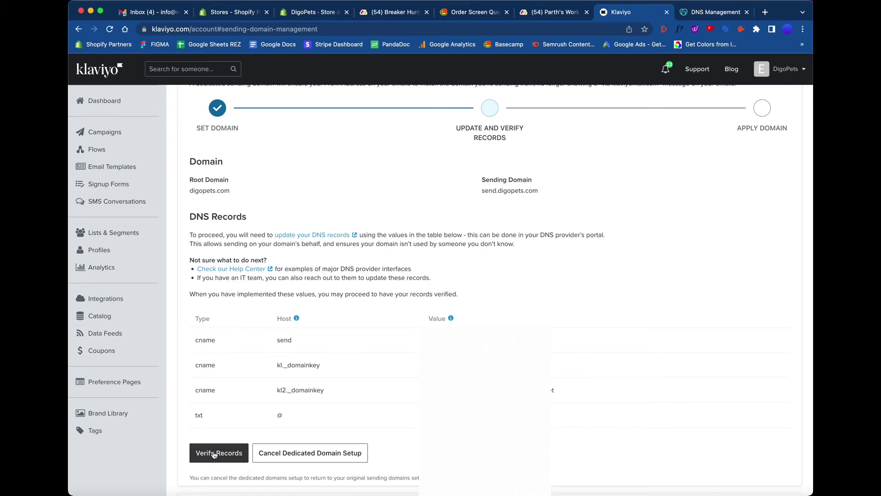
Step: Verify the DNS records for send.digopets.com and close the verified message
click(217, 456)
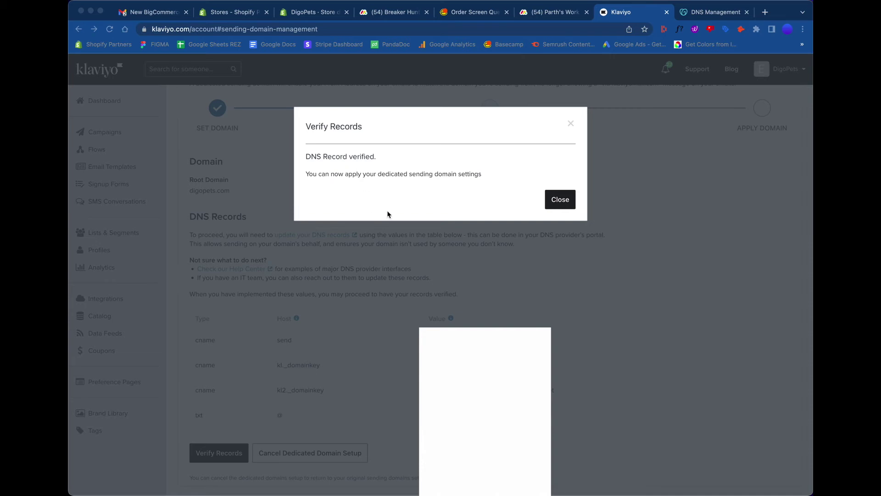
click(557, 201)
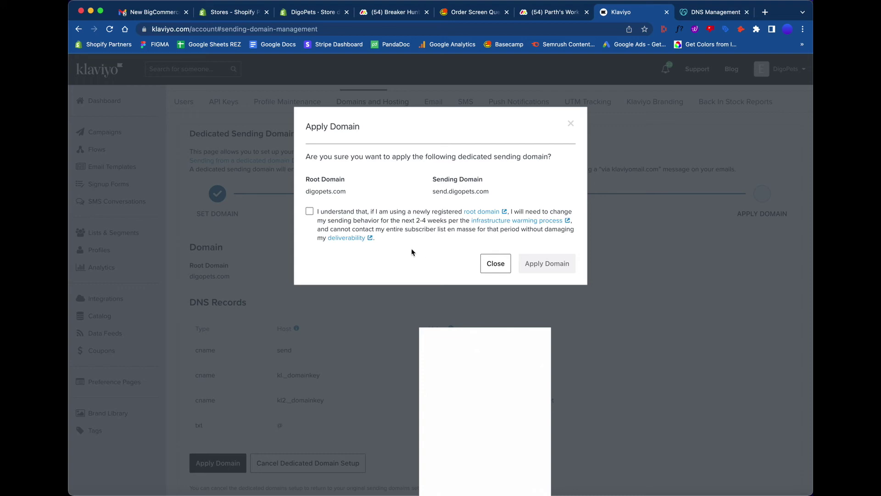
Step: Acknowledge the new-domain warning and apply send.digopets.com as the sending domain
click(310, 212)
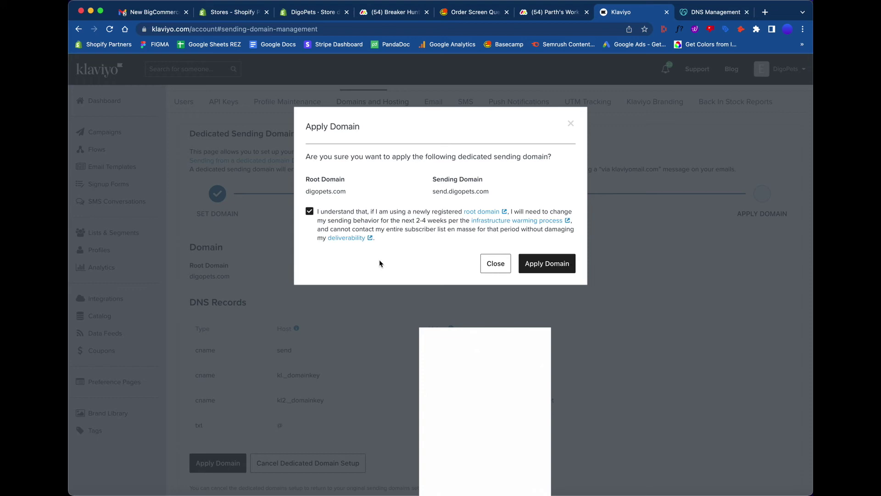
click(536, 267)
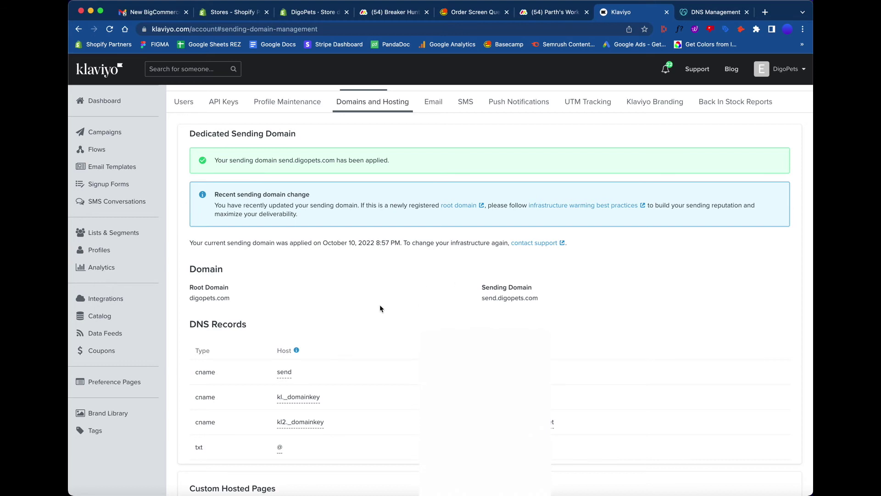
scroll(367, 285, up, 2)
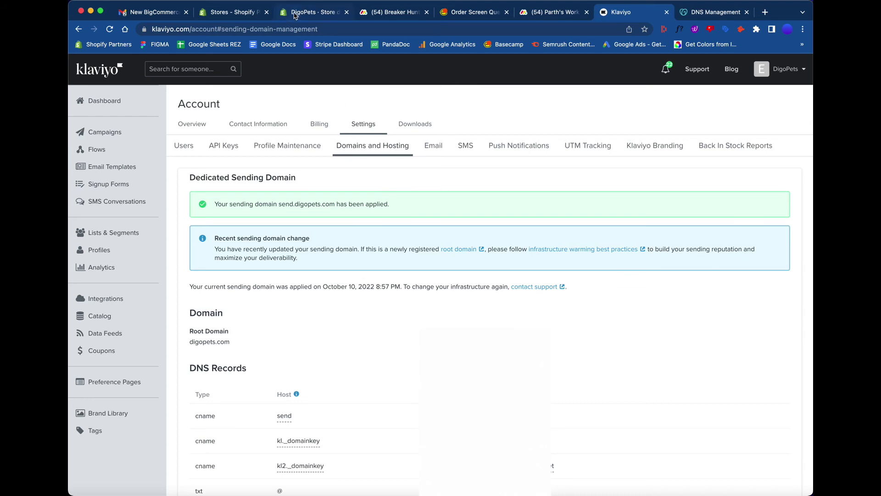
Step: In Shopify Settings, clear the sender email under Contact information, then discard the edit
key(super+3)
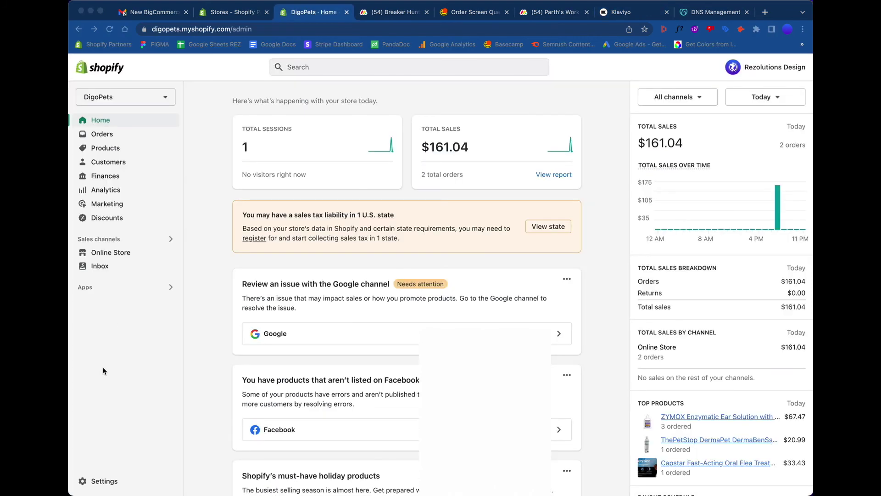
click(104, 482)
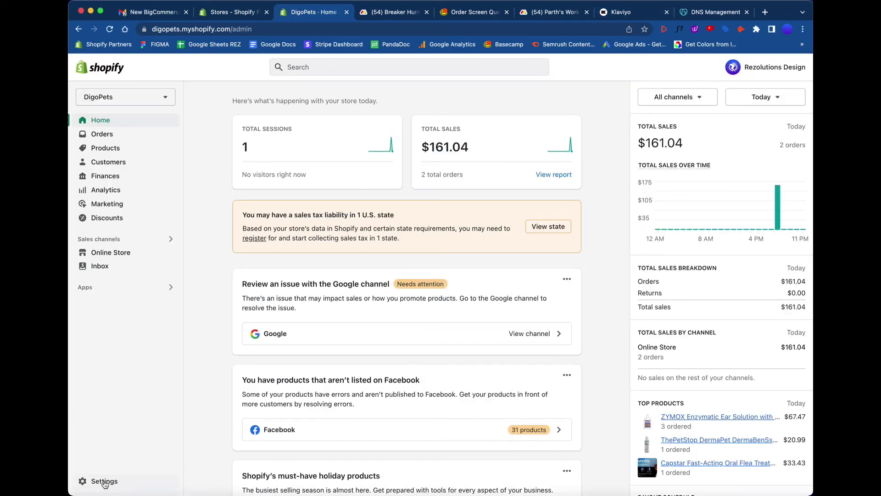
click(105, 482)
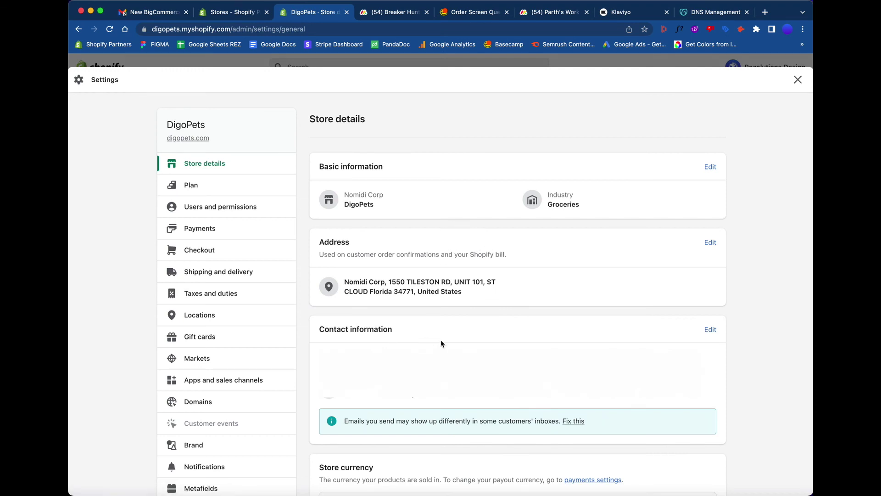
click(710, 330)
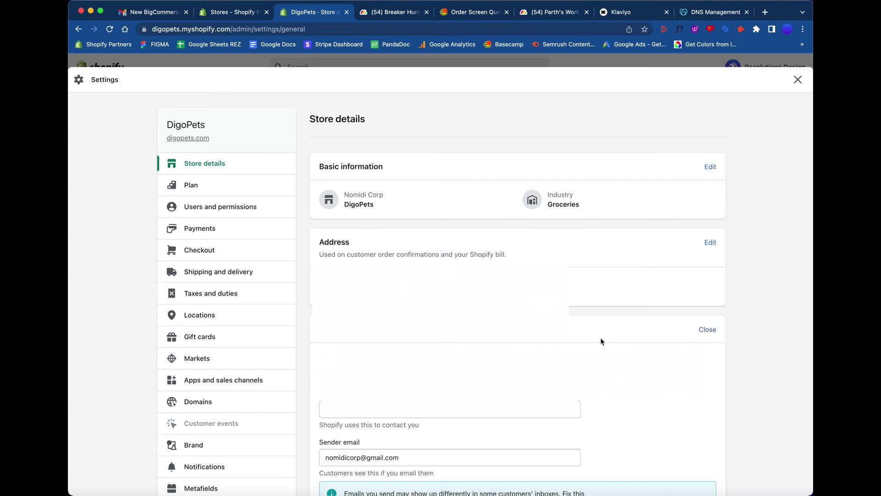
scroll(601, 338, down, 2)
click(450, 373)
key(super+a)
key(BackSpace)
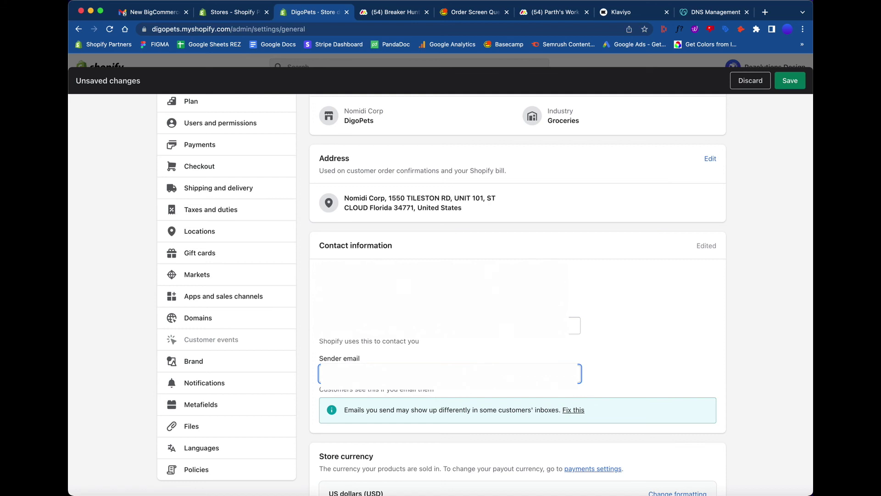
key(Escape)
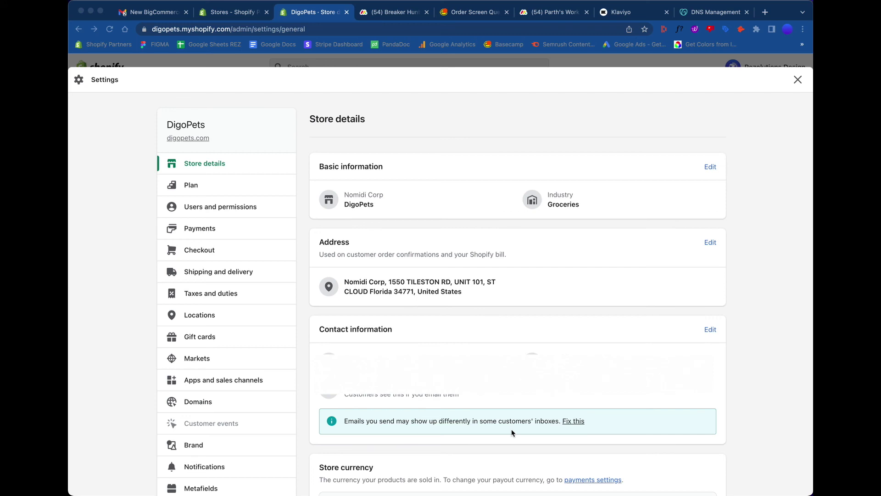
click(577, 424)
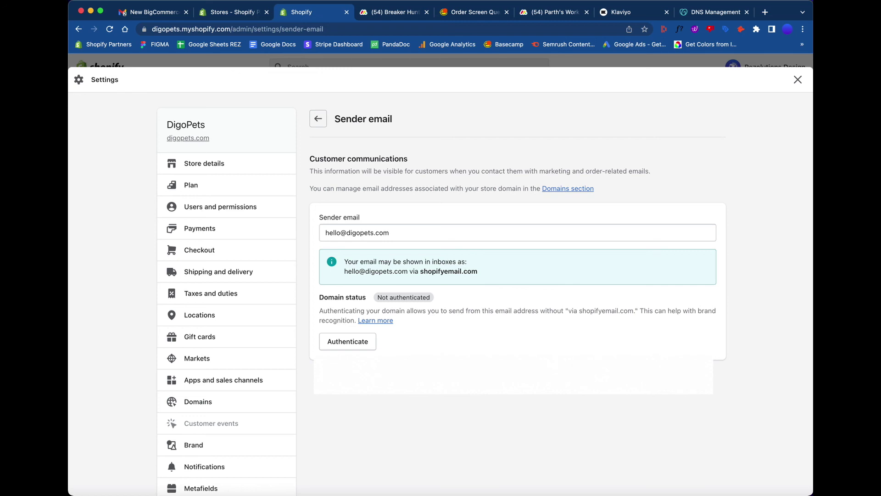
click(357, 344)
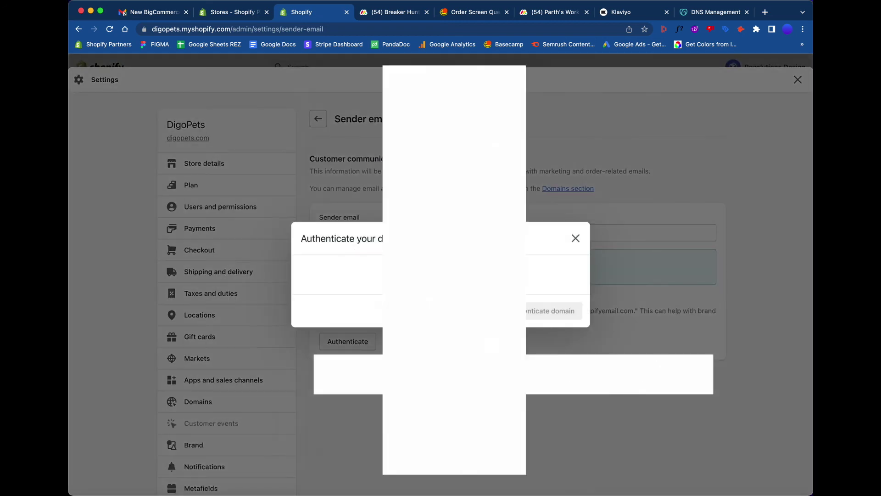
scroll(308, 378, down, 5)
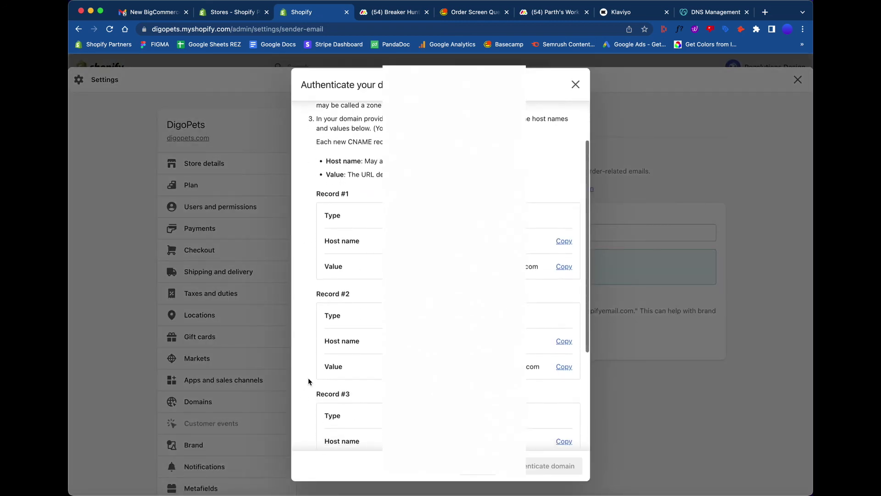
scroll(307, 379, up, 6)
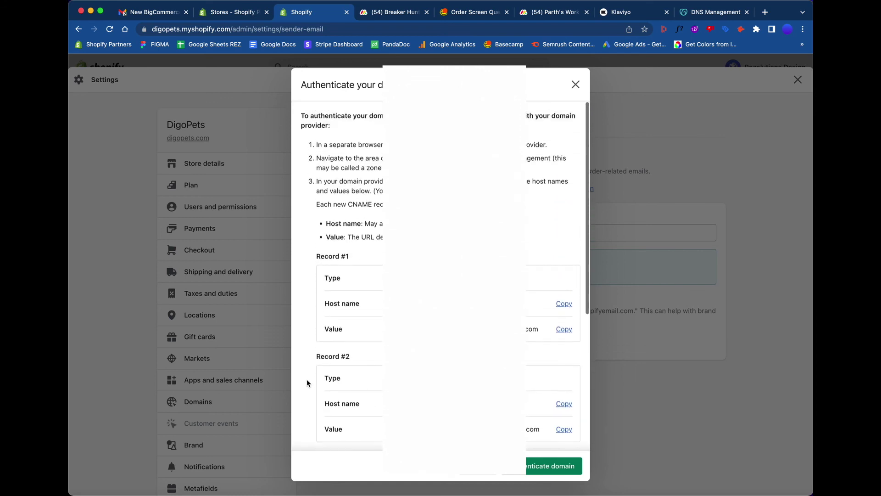
scroll(306, 380, down, 1)
scroll(307, 379, up, 1)
Step: Review the required CNAME records, copy the fourth value, and submit the domain for authentication
scroll(307, 379, down, 5)
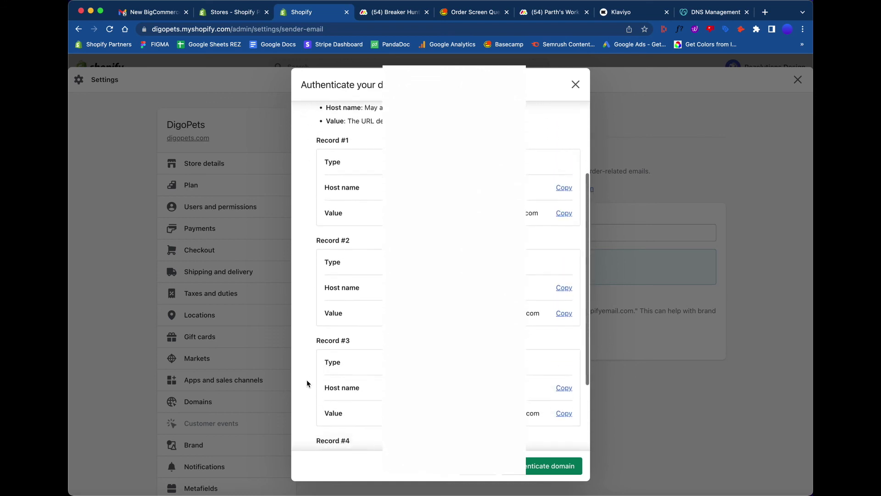
scroll(306, 379, up, 4)
scroll(307, 380, up, 2)
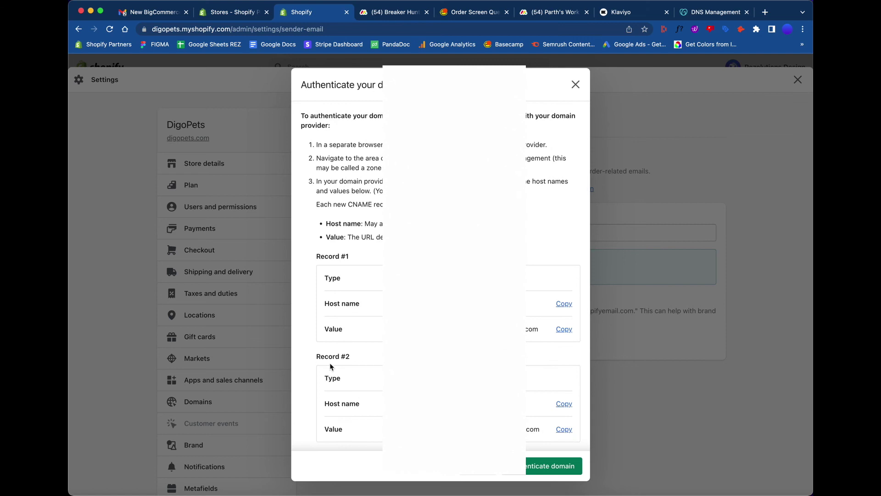
scroll(314, 367, down, 1)
scroll(312, 369, down, 1)
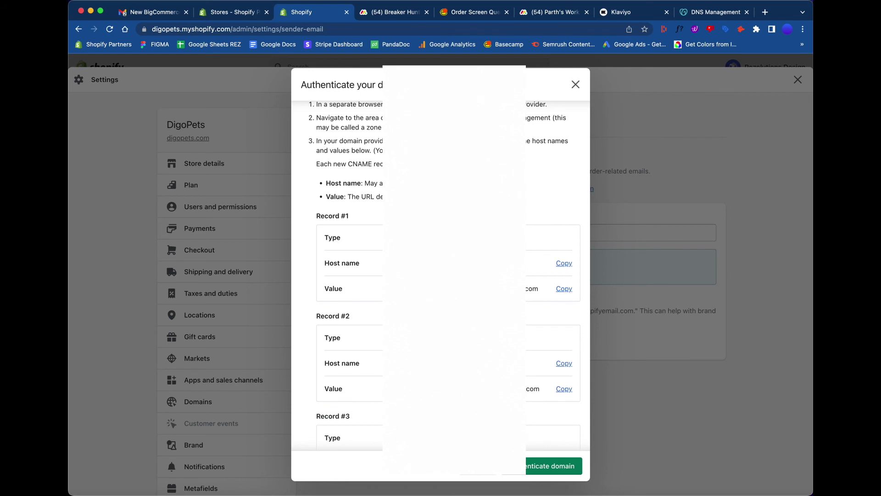
scroll(337, 310, down, 5)
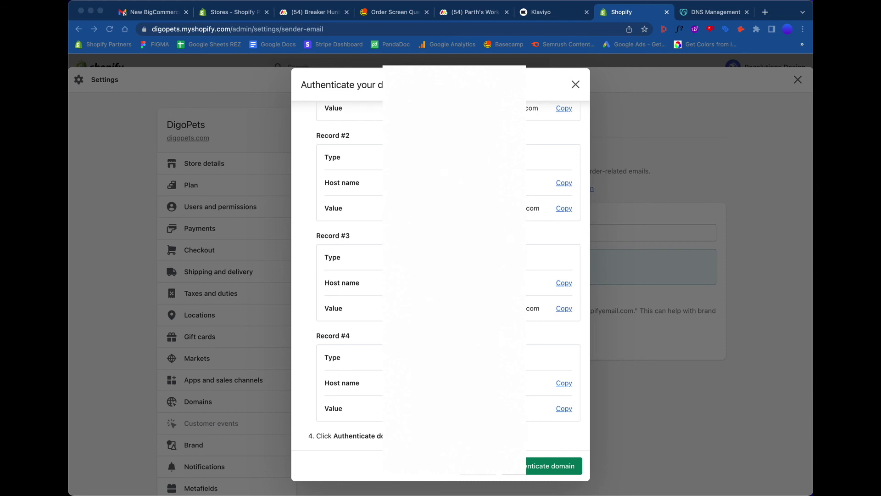
click(564, 408)
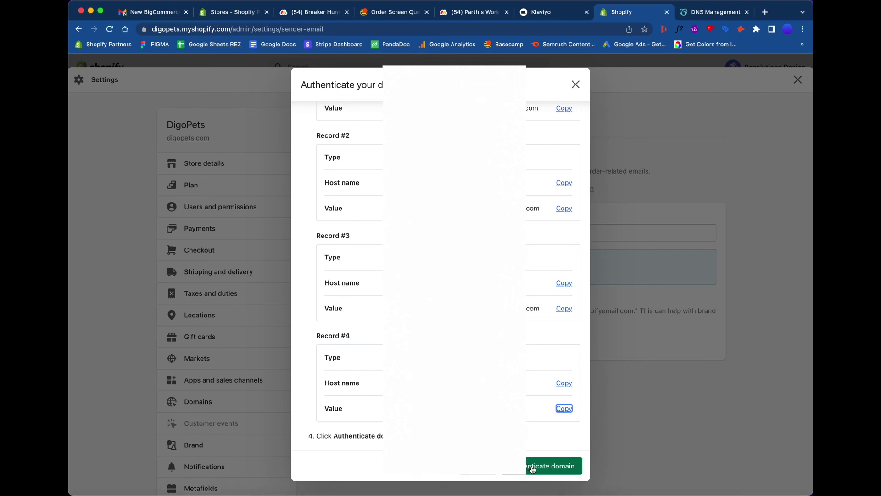
click(533, 467)
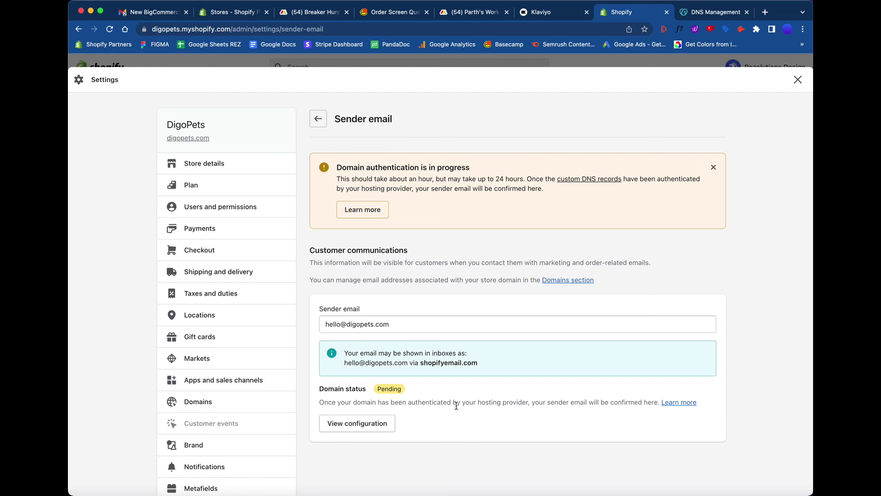
click(798, 80)
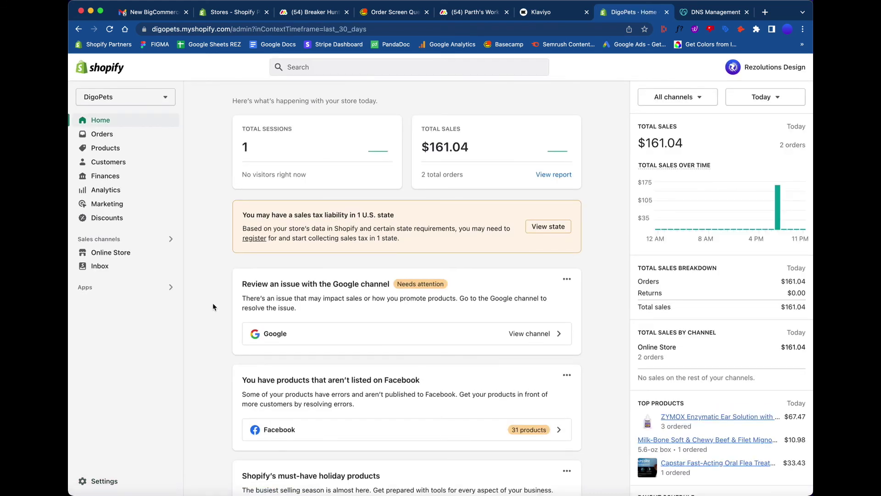